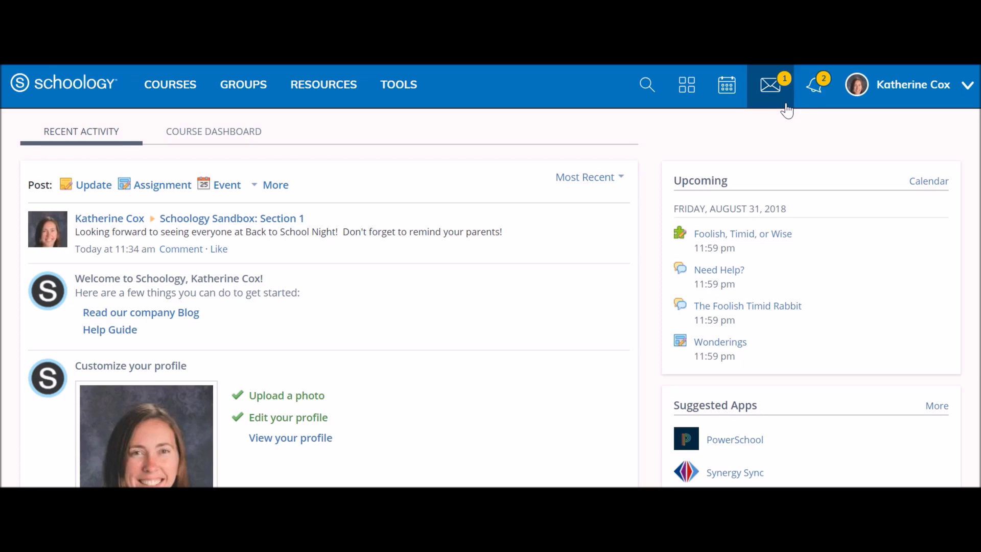
- Start a new message and pick the chosen contact as the recipient
{"action": "left_click", "coordinate": [784, 104]}
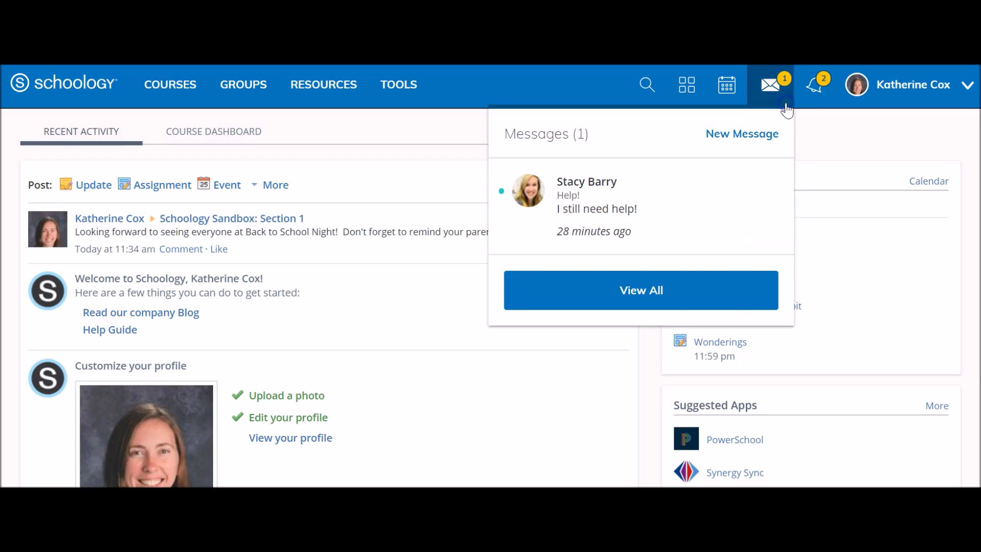
{"action": "left_click", "coordinate": [768, 137]}
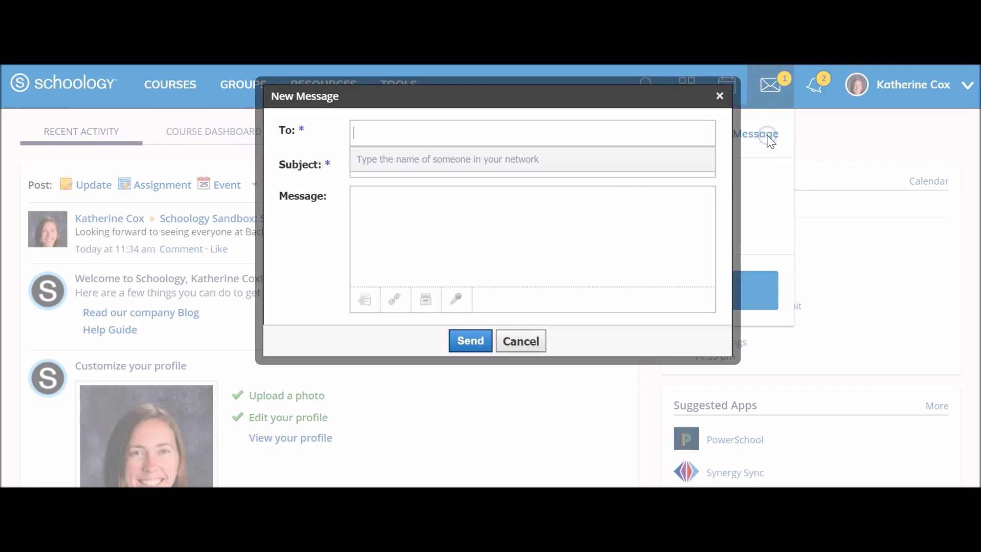
{"action": "type", "text": "Stacy"}
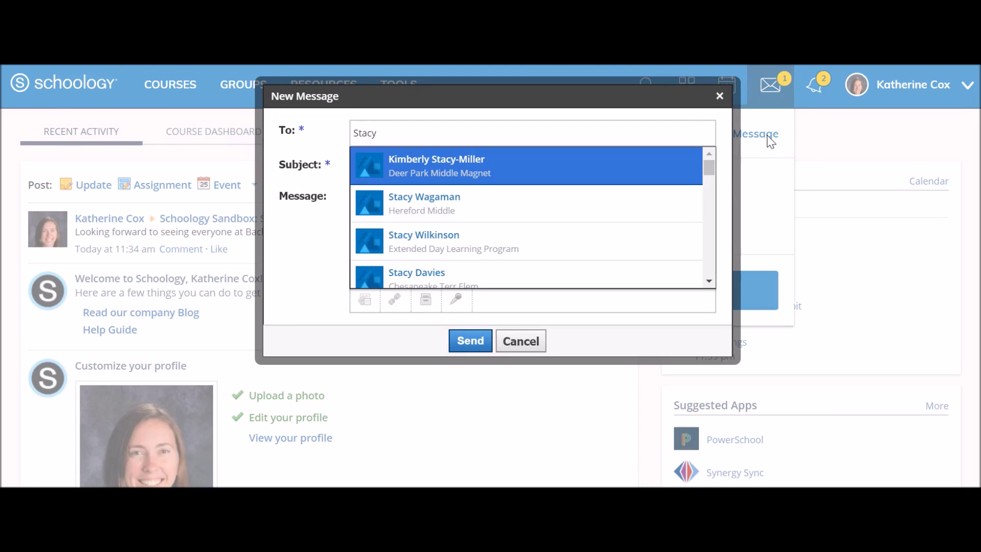
{"action": "left_click", "coordinate": [710, 166]}
{"action": "left_click_drag", "start_coordinate": [712, 171], "coordinate": [729, 265]}
{"action": "left_click", "coordinate": [552, 244]}
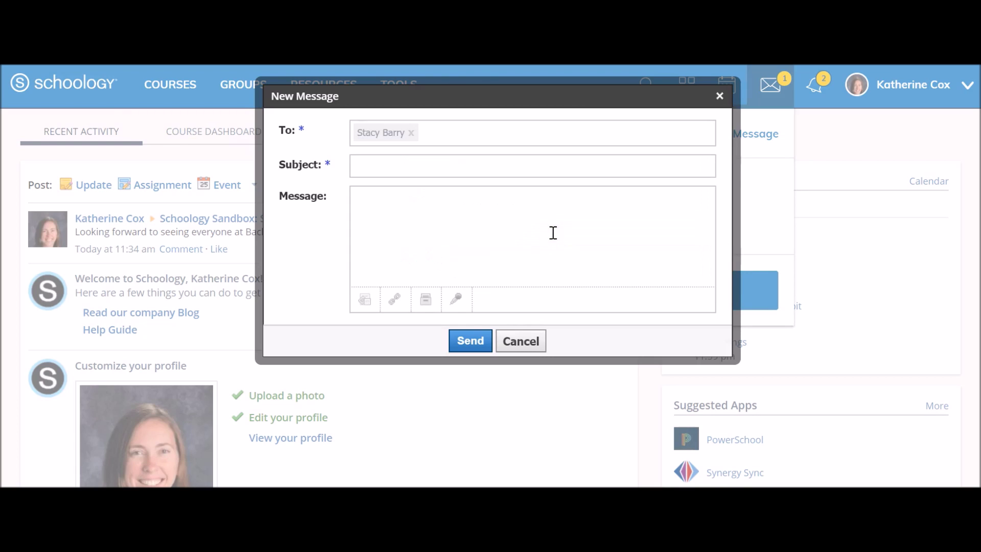
- Give the message subject 'Hi' and body 'How are you?', then send it
{"action": "left_click", "coordinate": [482, 163]}
{"action": "left_click", "coordinate": [482, 164]}
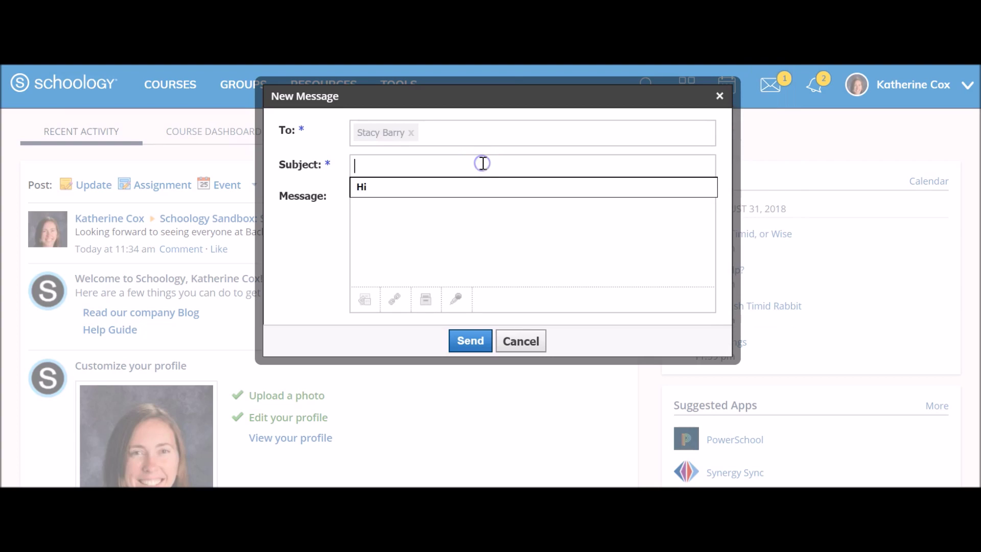
{"action": "left_click", "coordinate": [459, 185]}
{"action": "left_click", "coordinate": [438, 215]}
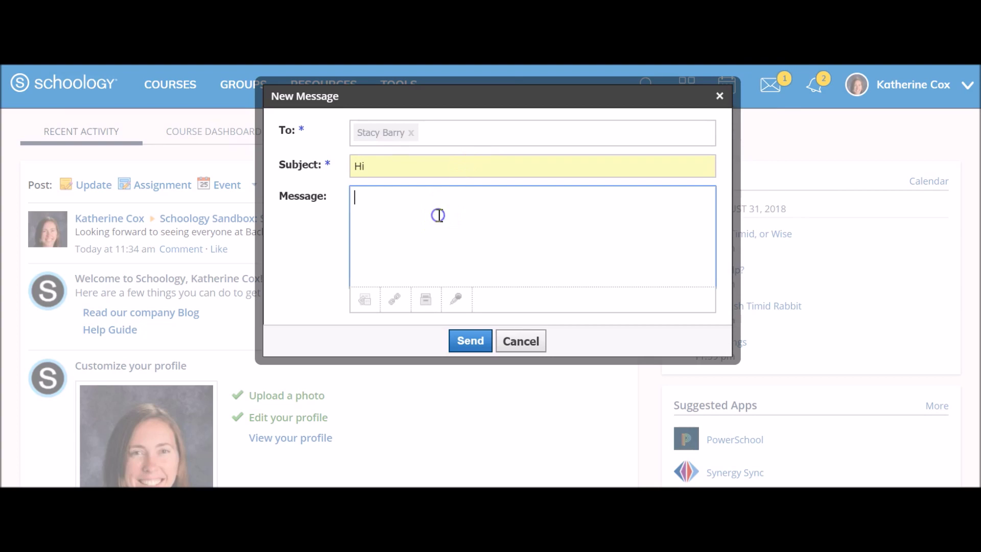
{"action": "type", "text": "How are you?"}
{"action": "left_click", "coordinate": [484, 298]}
{"action": "left_click", "coordinate": [470, 340]}
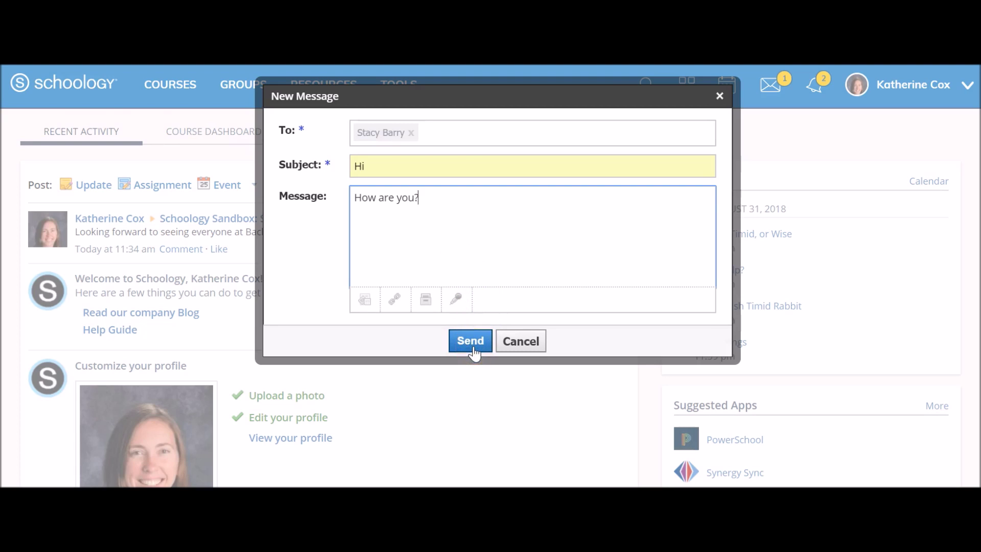
{"action": "left_click", "coordinate": [474, 348]}
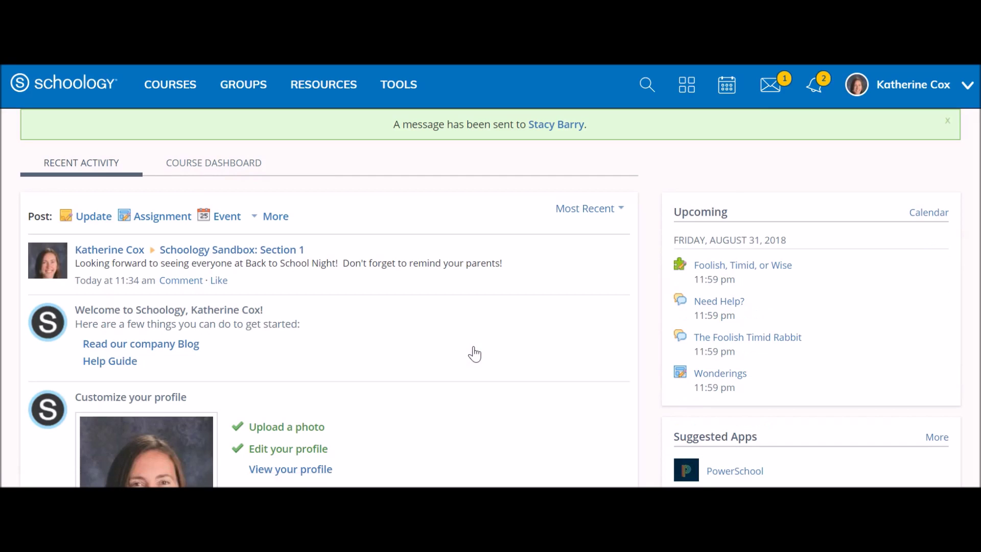
{"action": "left_click", "coordinate": [775, 102]}
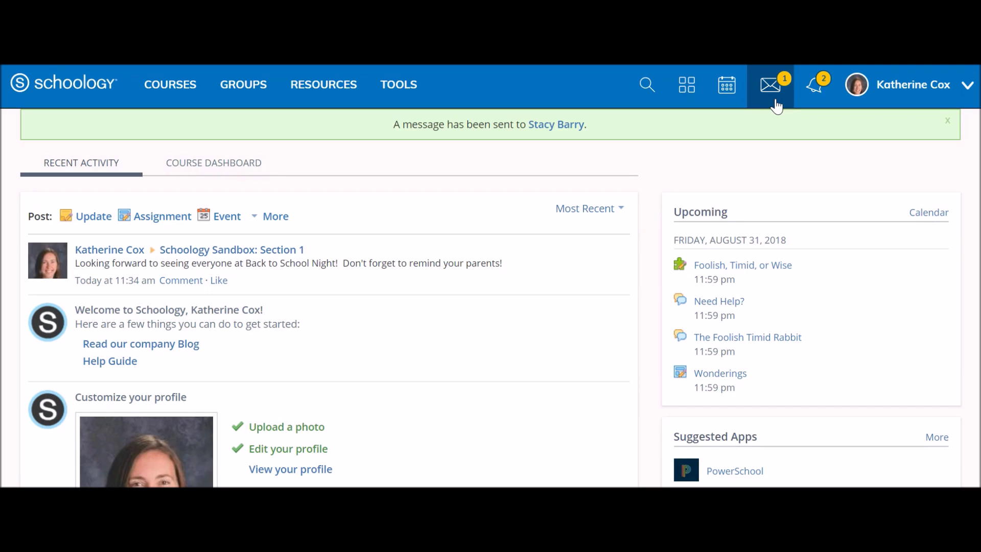
- Reply 'We need to get help!' in the unread Help! conversation, then go back home
{"action": "left_click", "coordinate": [775, 102]}
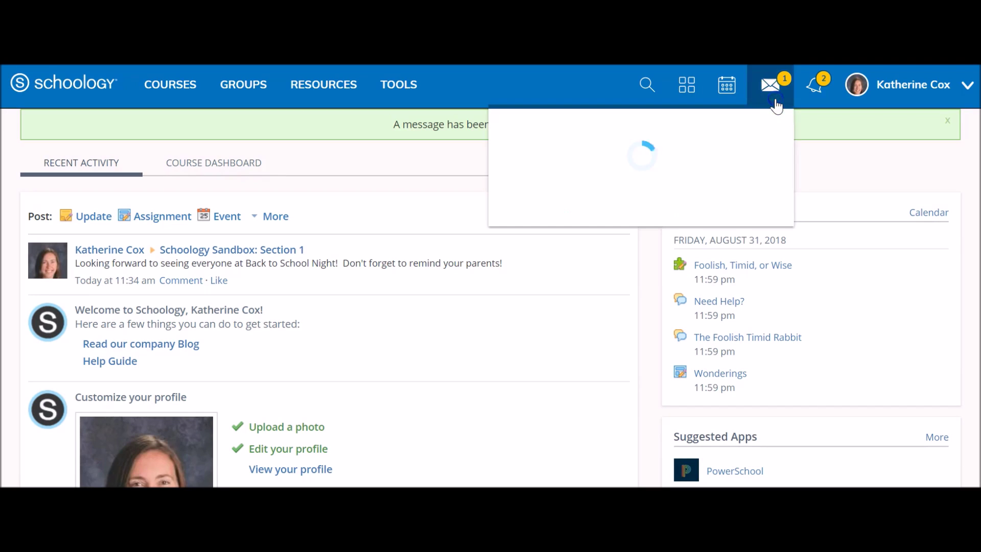
{"action": "left_click", "coordinate": [609, 187]}
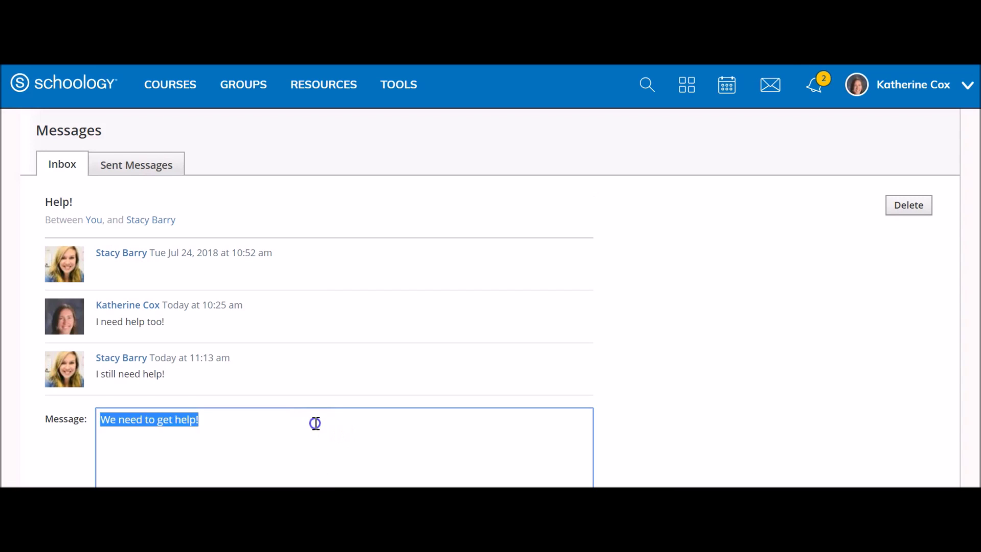
{"action": "left_click", "coordinate": [315, 423]}
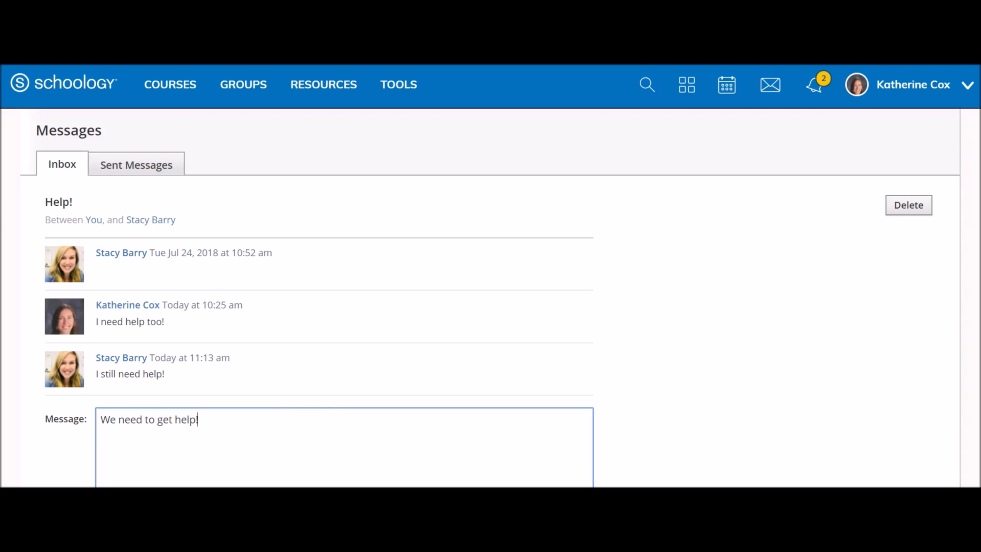
{"action": "scroll", "coordinate": [524, 331], "scroll_direction": "down", "scroll_amount": 3}
{"action": "left_click", "coordinate": [144, 389]}
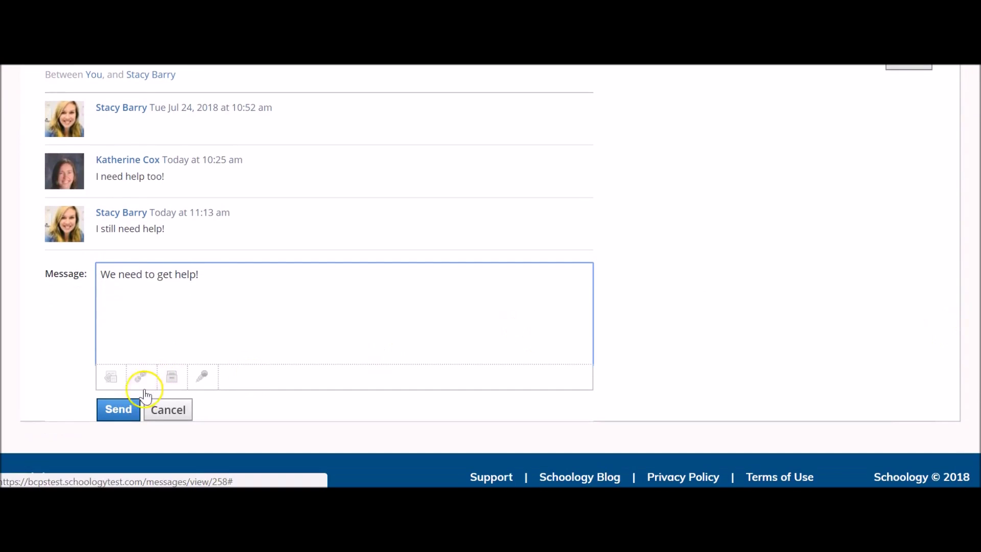
{"action": "left_click", "coordinate": [124, 411]}
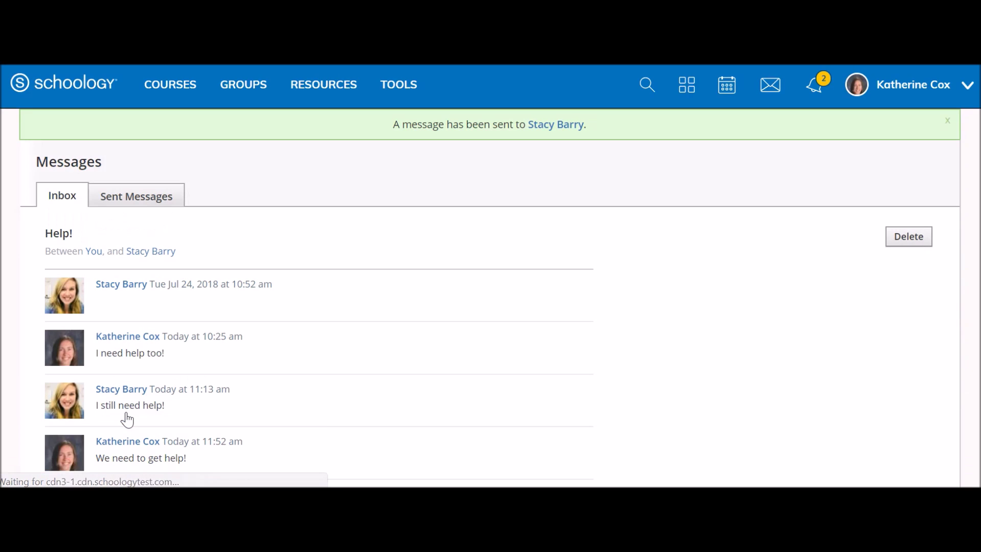
{"action": "left_click", "coordinate": [777, 124]}
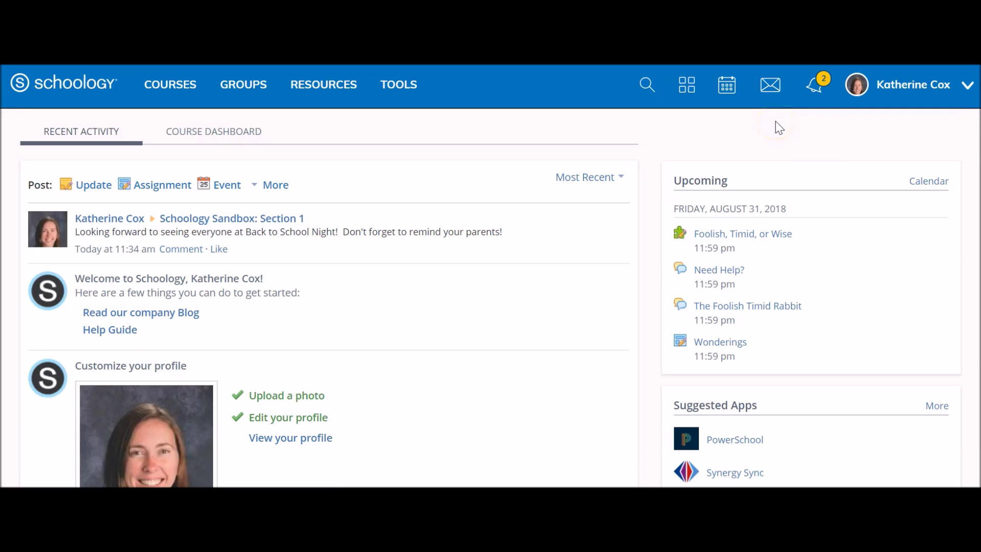
- Browse the full inbox and Sent Messages, then open the Sandbox: Section 1 course page
{"action": "left_click", "coordinate": [769, 96]}
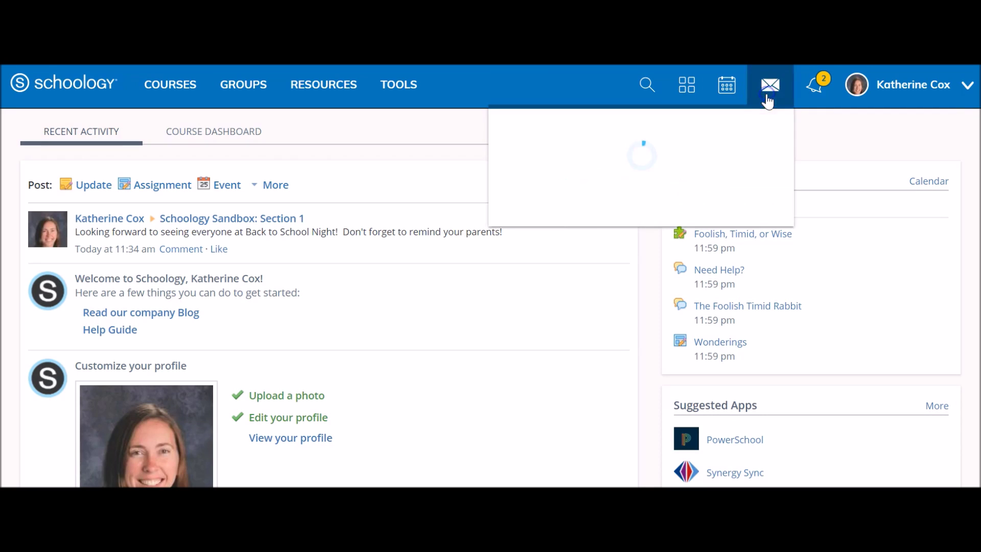
{"action": "left_click", "coordinate": [685, 295]}
{"action": "left_click", "coordinate": [685, 301]}
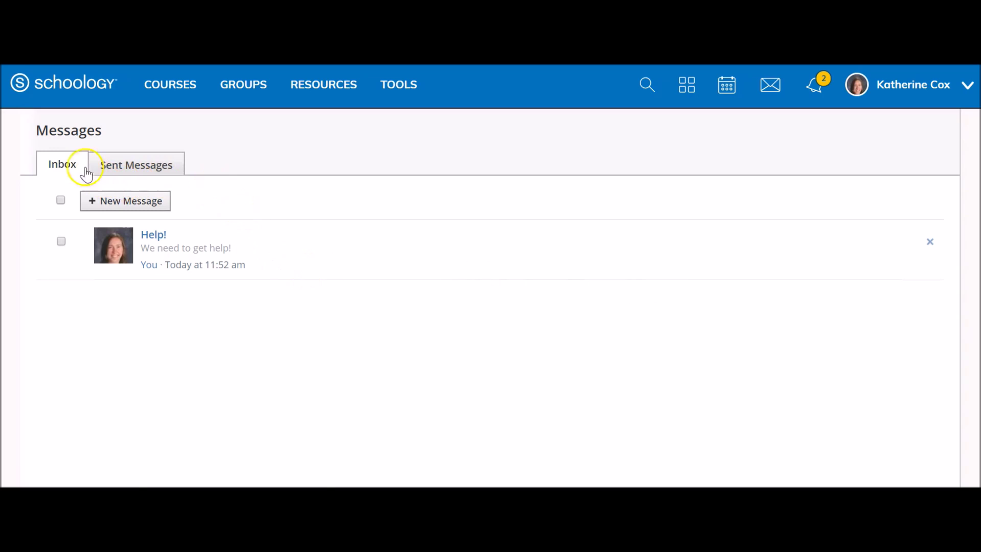
{"action": "left_click", "coordinate": [104, 166]}
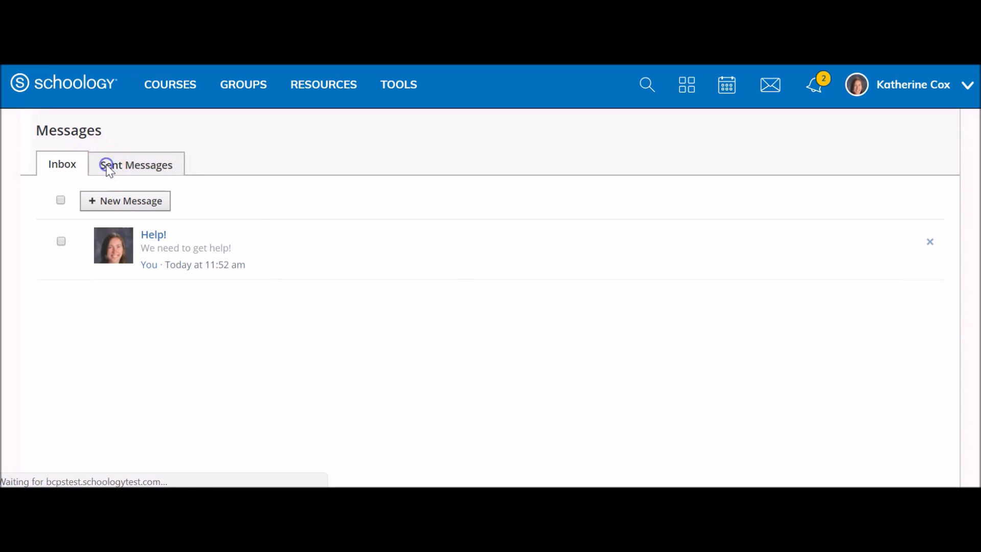
{"action": "left_click", "coordinate": [68, 169]}
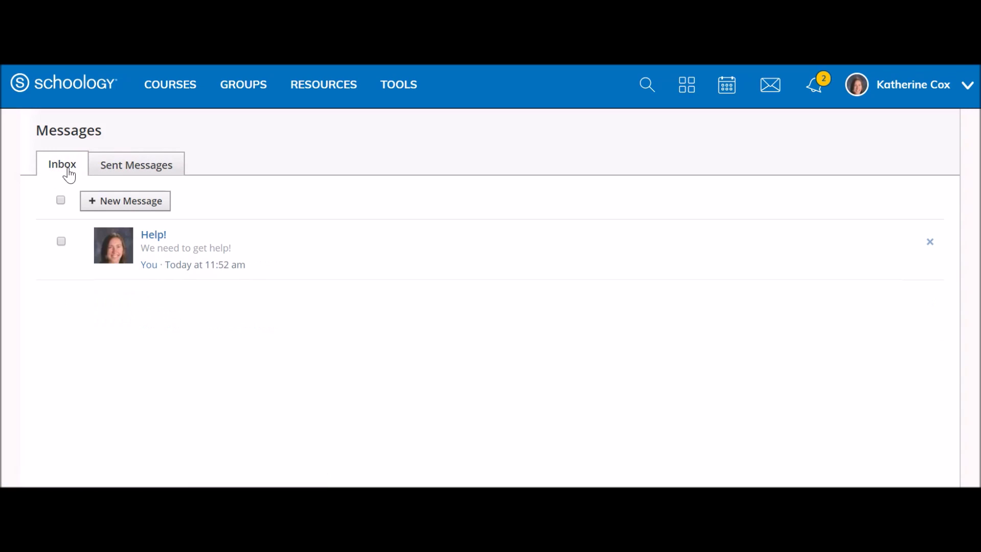
{"action": "left_click", "coordinate": [242, 265]}
{"action": "left_click", "coordinate": [930, 243]}
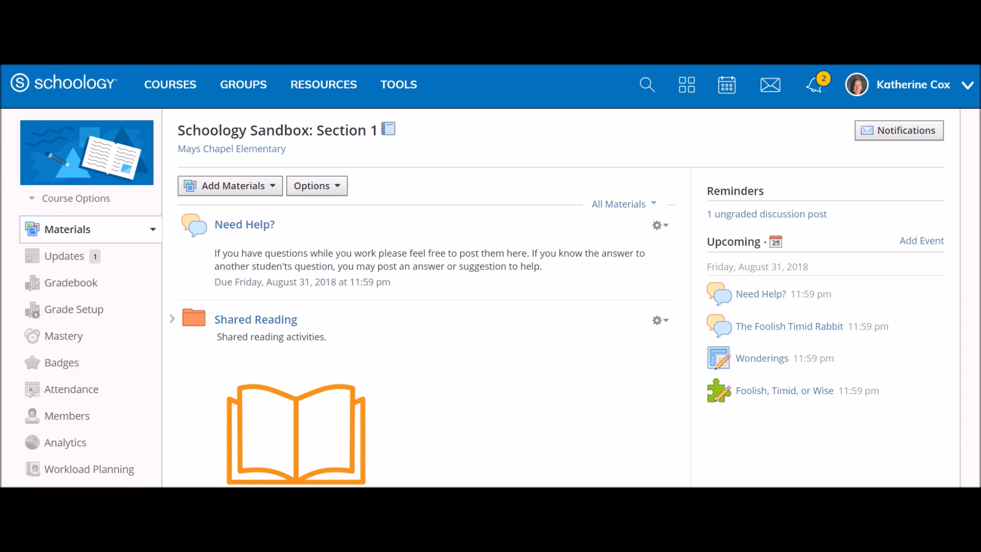
- Open a classmate's profile from the course Members list to reach its Message button
{"action": "left_click", "coordinate": [66, 416]}
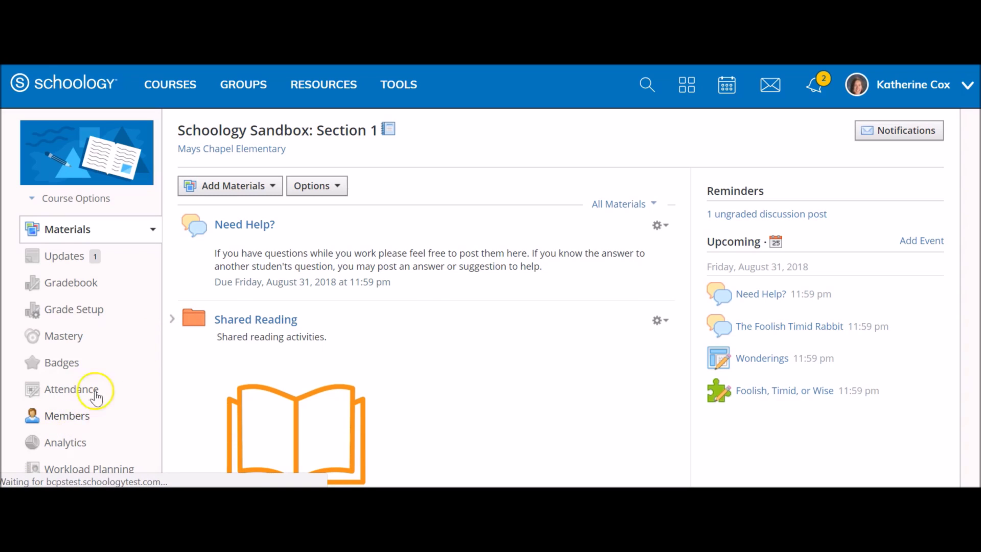
{"action": "left_click", "coordinate": [247, 275]}
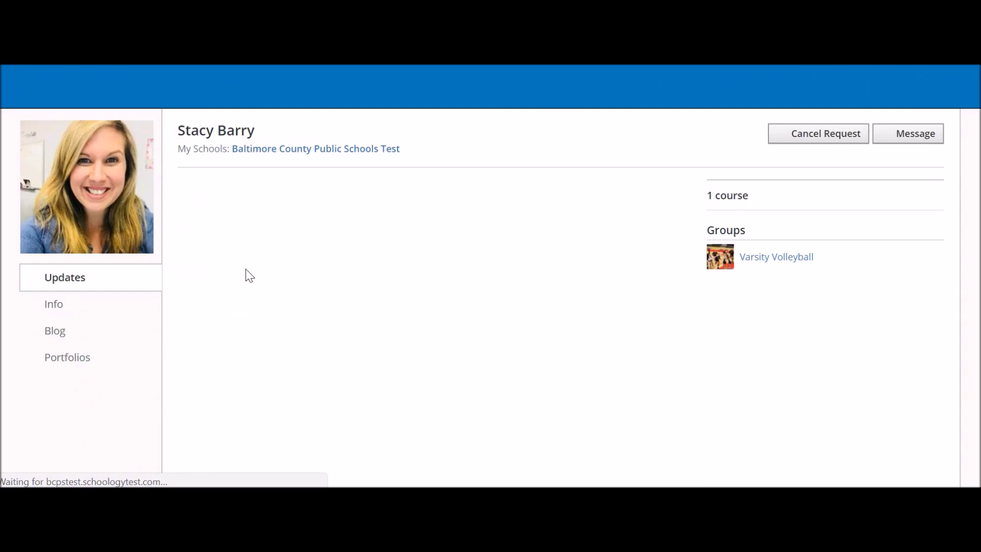